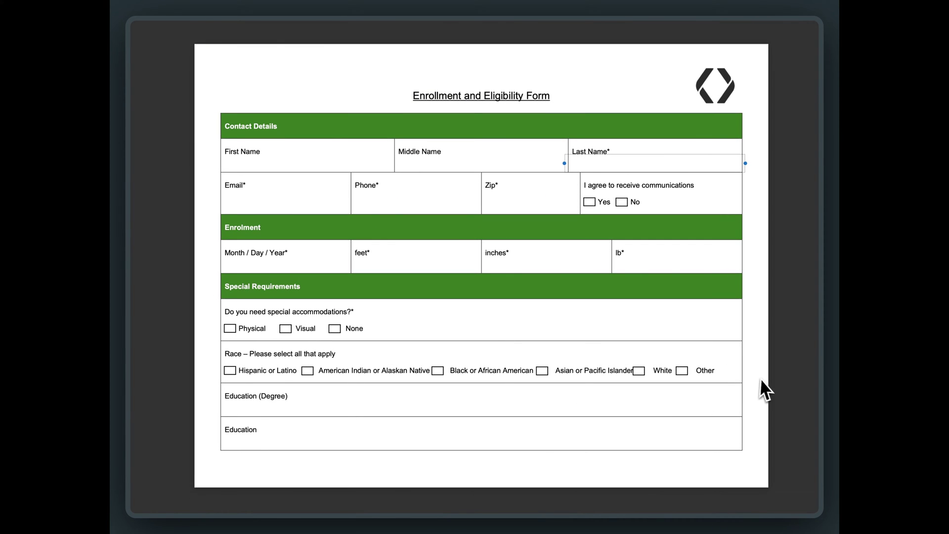
# Scroll the PDF viewer from the enrollment form down to the HIPPA Regulation Right page
pyautogui.scroll(-5, 625, 438)
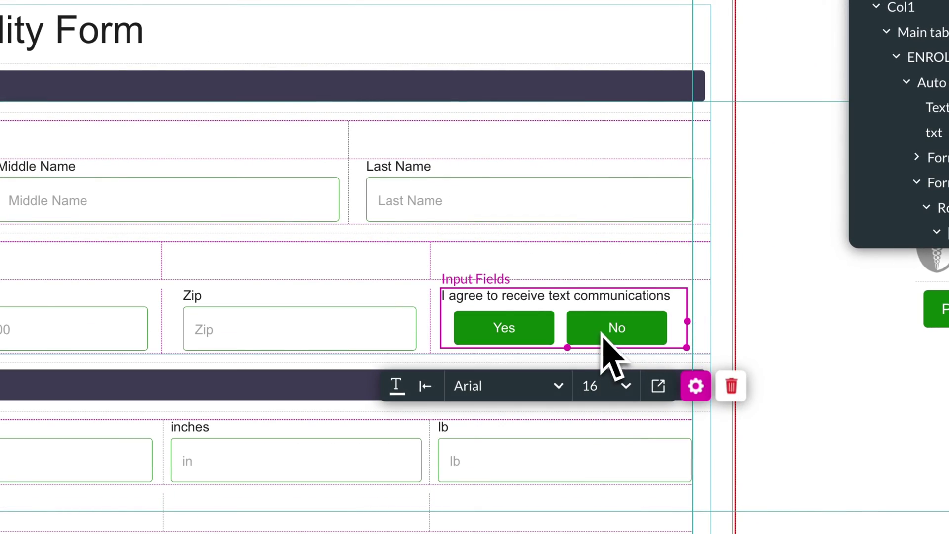
# Delete the empty rows above the Zip row and the Last Name row in Contact Details
pyautogui.click(403, 274)
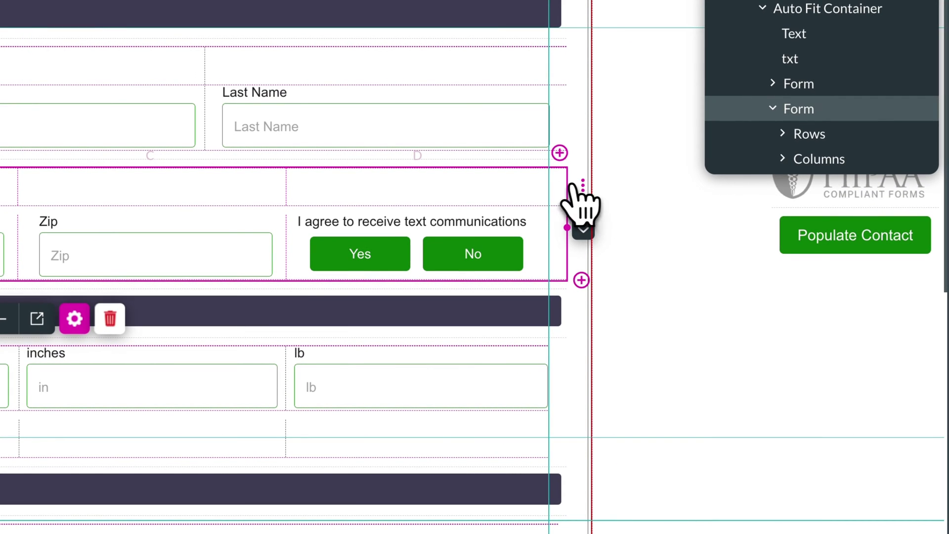
pyautogui.click(584, 220)
pyautogui.click(638, 435)
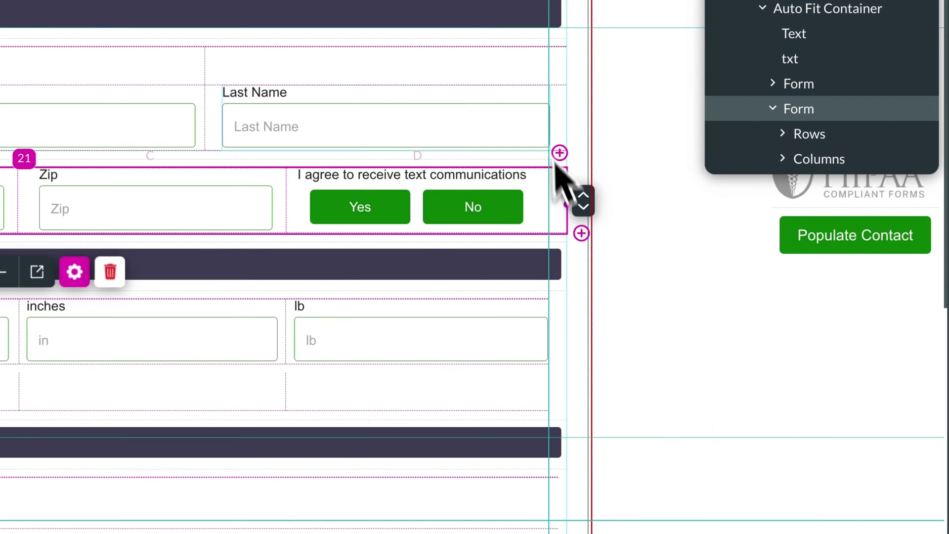
pyautogui.click(601, 92)
pyautogui.click(586, 66)
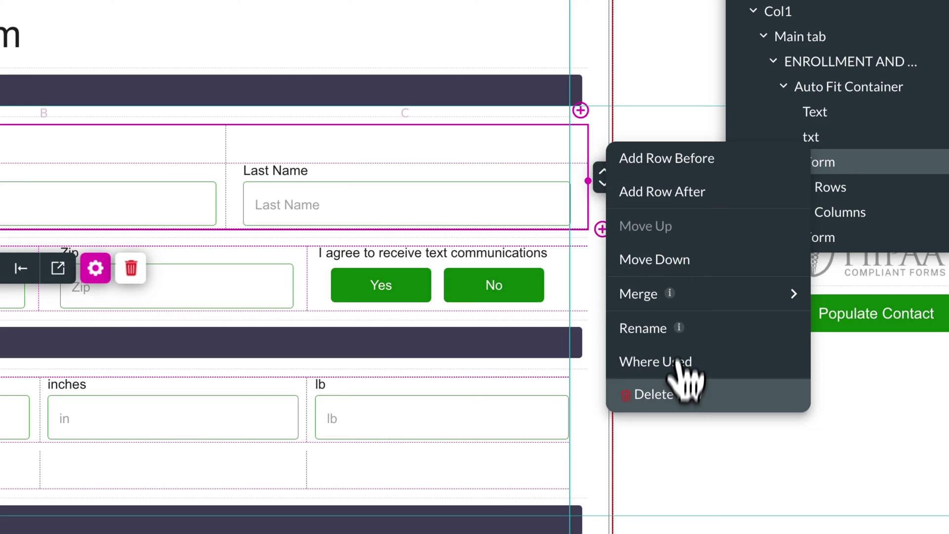
pyautogui.click(653, 393)
pyautogui.scroll(-15, 337, 363)
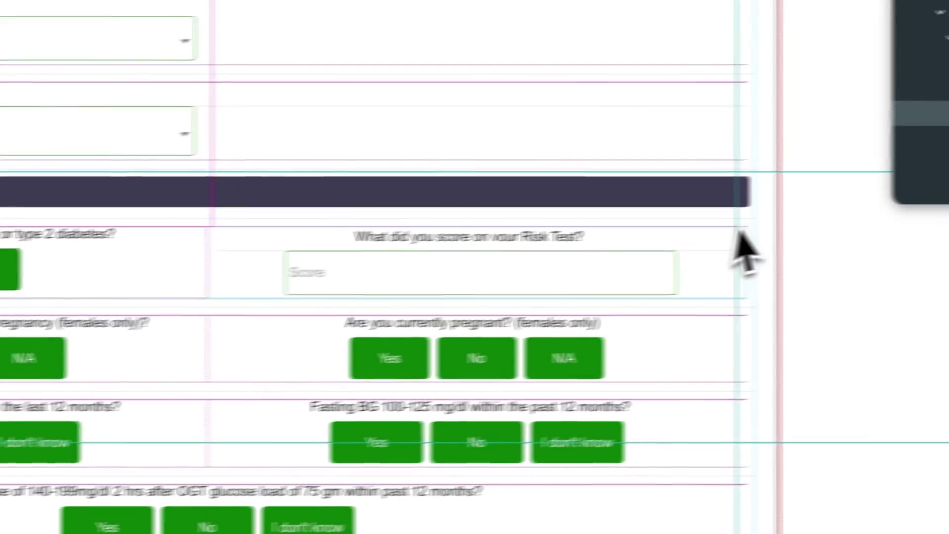
# Place 'Are you currently pregnant?' beside the diabetes-in-pregnancy question in one row
pyautogui.click(645, 243)
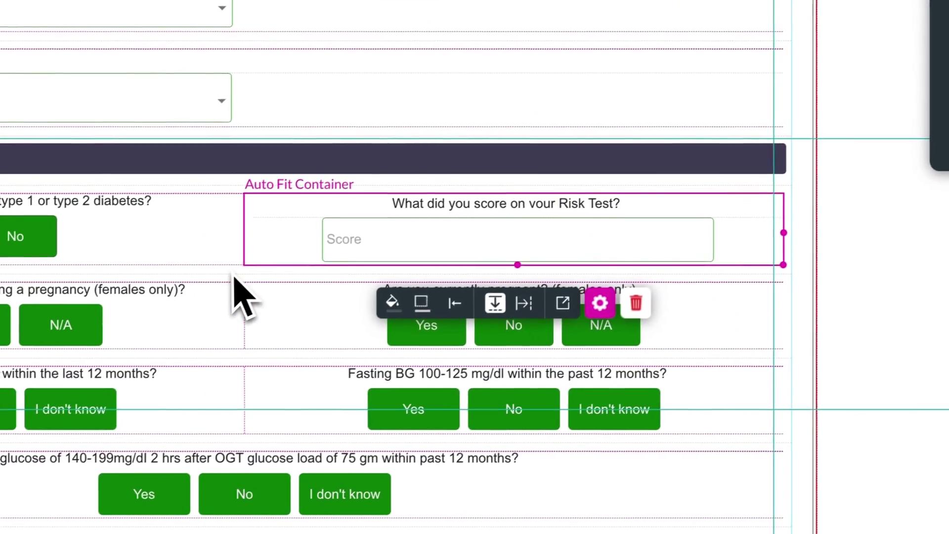
pyautogui.click(296, 368)
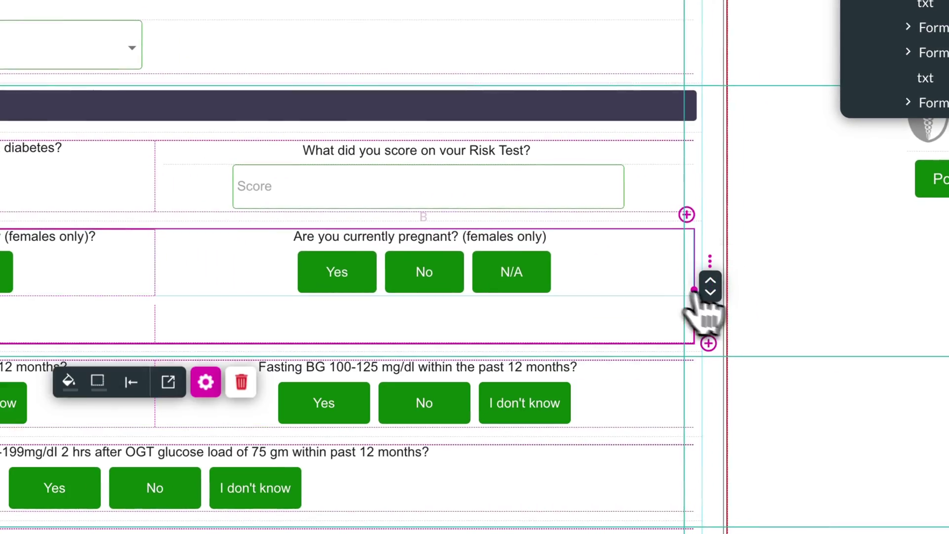
pyautogui.moveTo(597, 284); pyautogui.dragTo(606, 327)
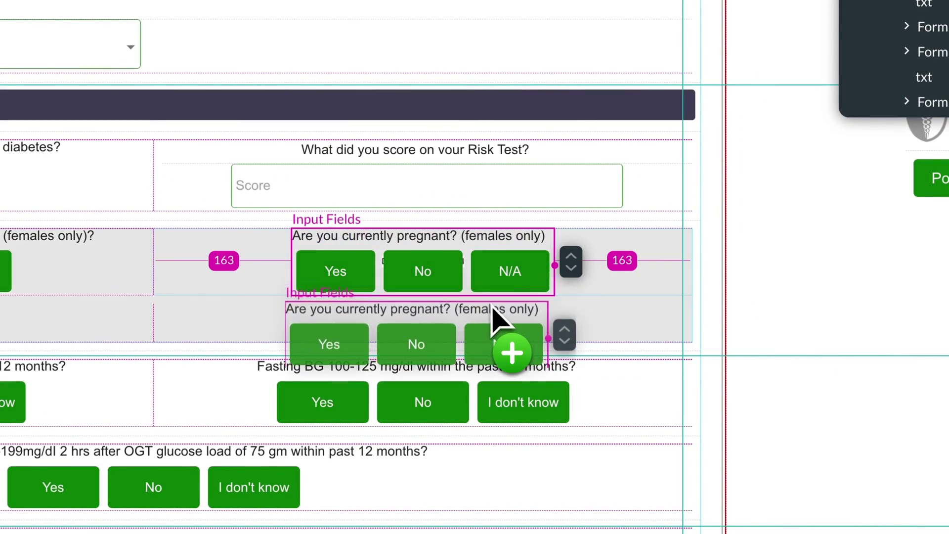
pyautogui.moveTo(496, 319); pyautogui.dragTo(492, 328)
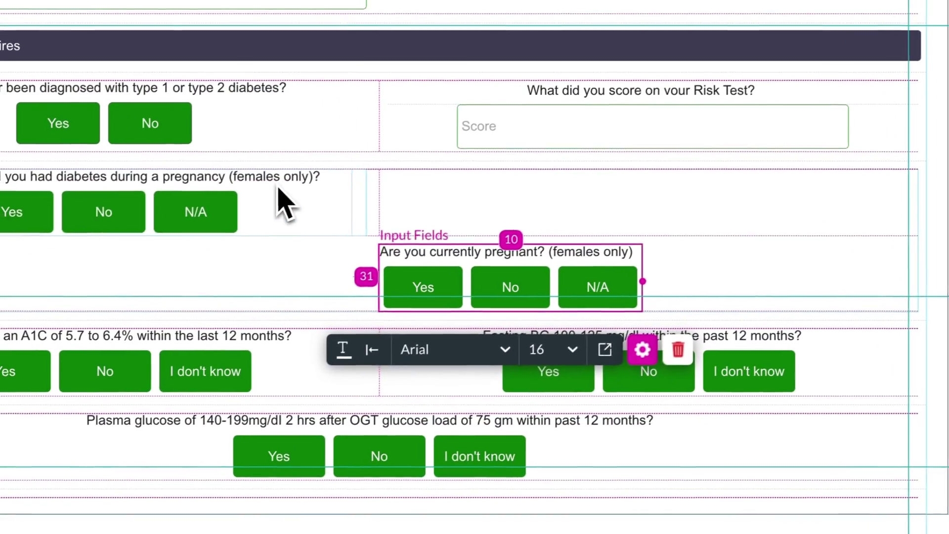
pyautogui.moveTo(48, 263); pyautogui.dragTo(63, 321)
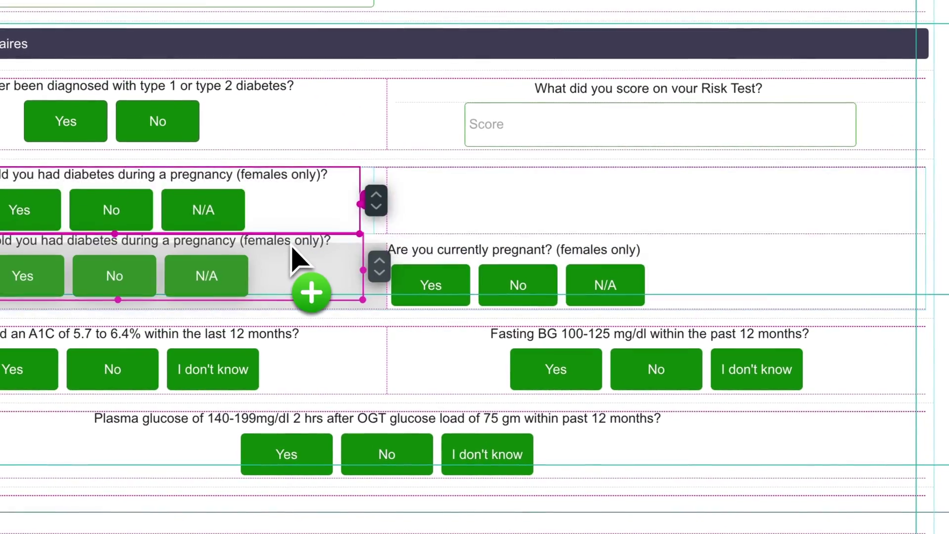
pyautogui.moveTo(296, 259); pyautogui.dragTo(316, 264)
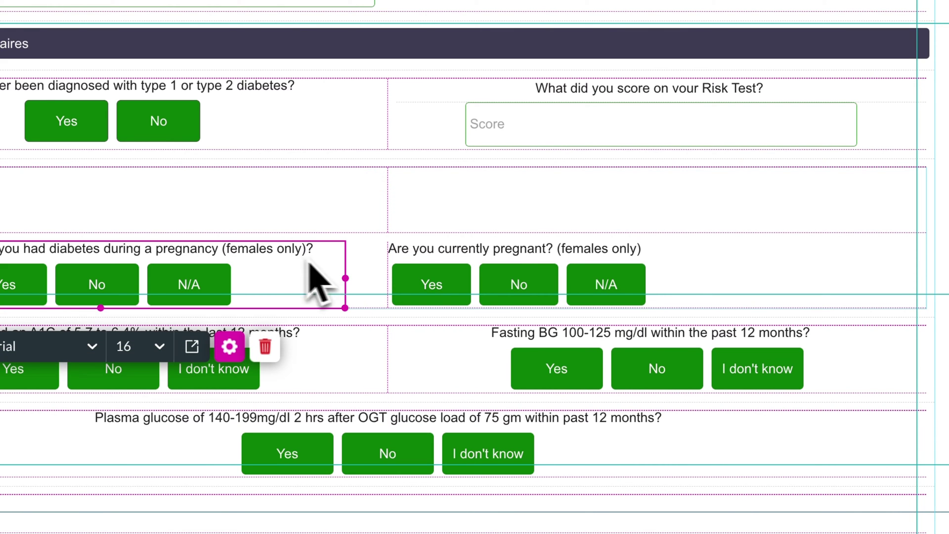
# Delete the empty Auto Fit Container and the leftover empty row above the pregnancy questions
pyautogui.click(625, 291)
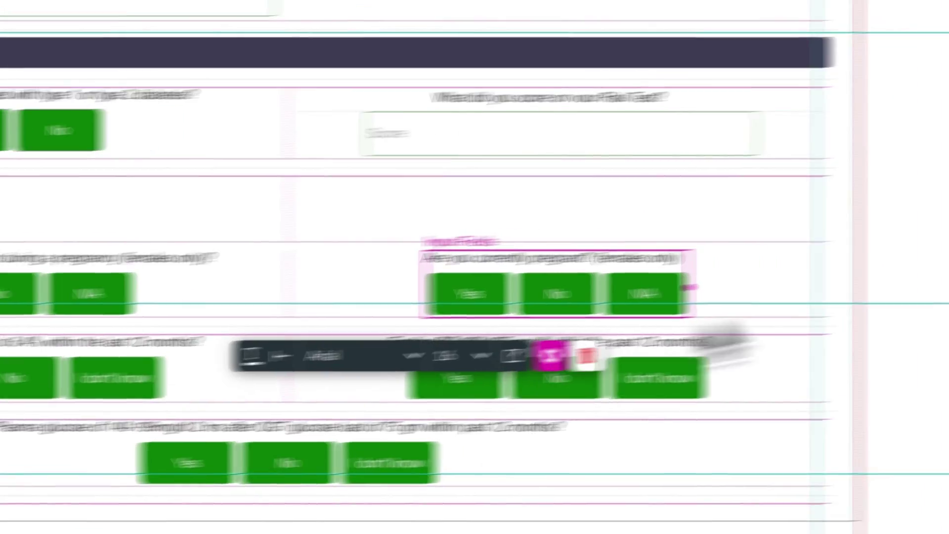
pyautogui.click(805, 307)
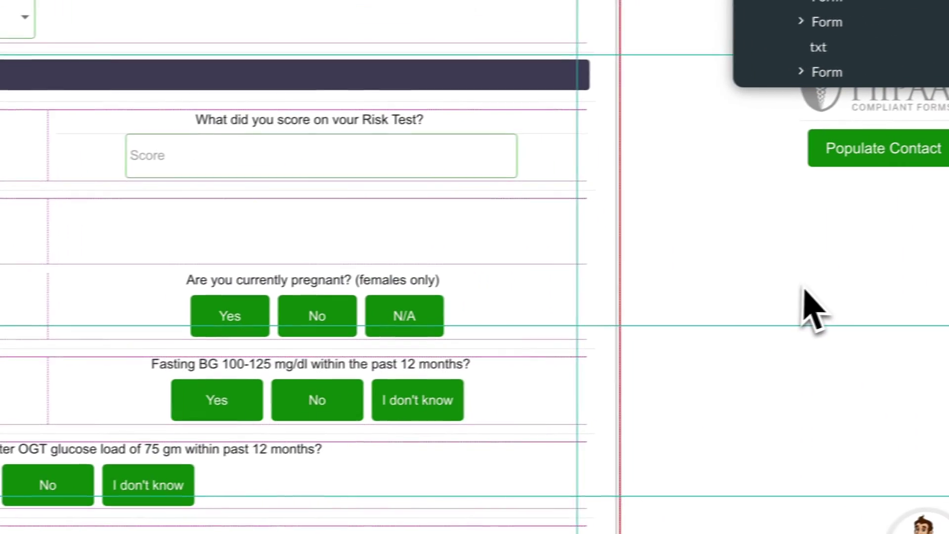
pyautogui.click(517, 253)
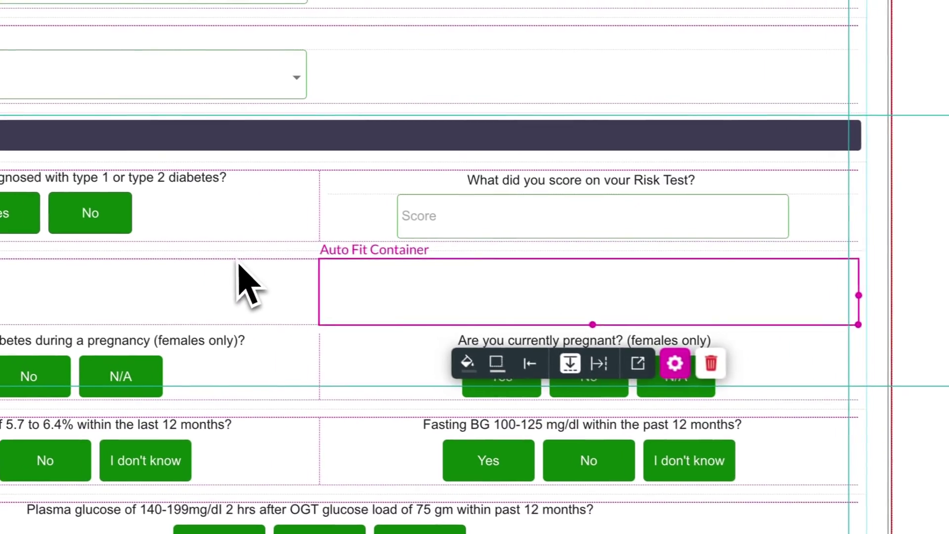
pyautogui.click(272, 290)
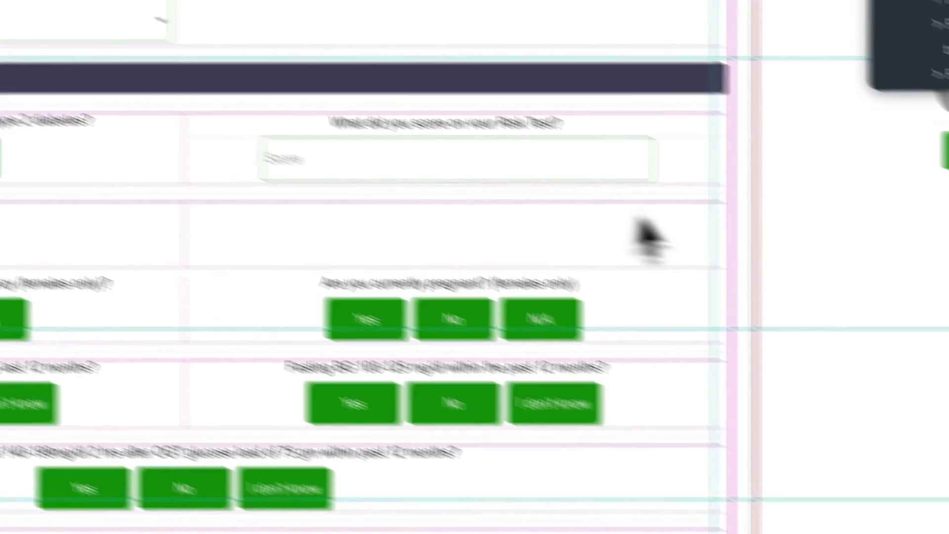
pyautogui.click(653, 236)
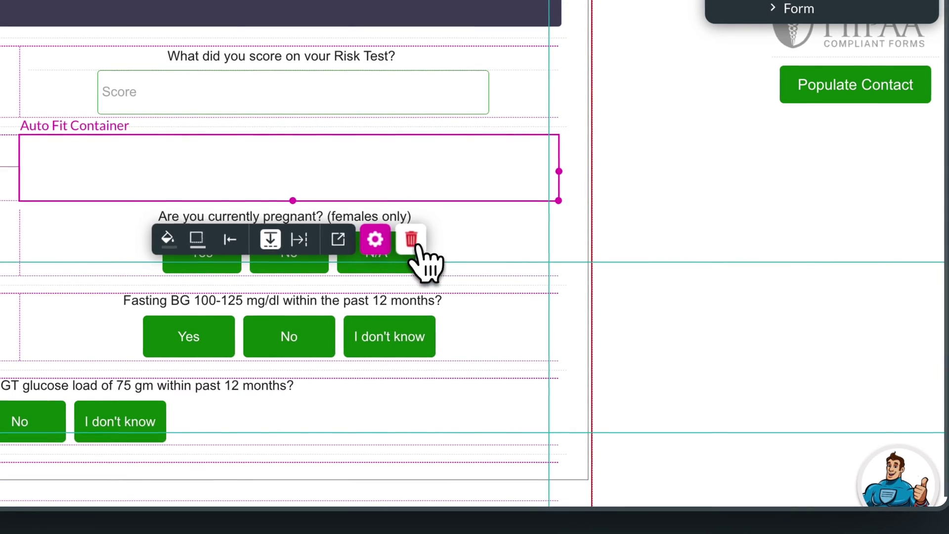
pyautogui.click(575, 308)
pyautogui.click(544, 182)
pyautogui.click(572, 153)
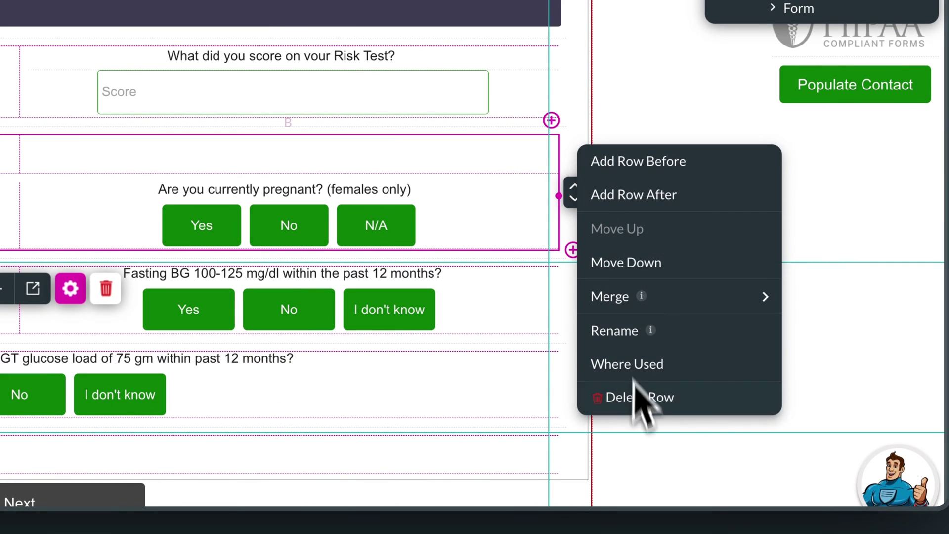
pyautogui.click(640, 411)
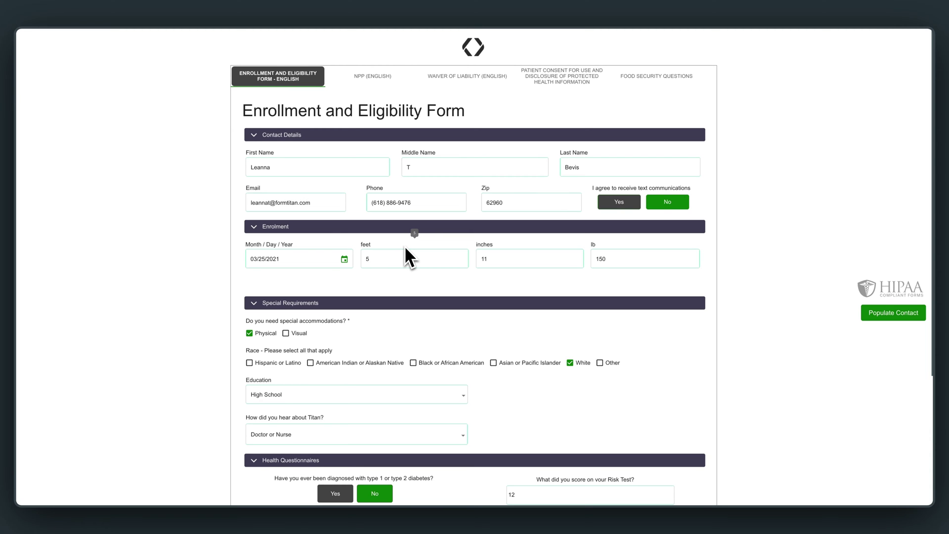
# Answer Yes to the diabetes diagnosis and No to currently pregnant, then go to the next page
pyautogui.scroll(-1, 391, 322)
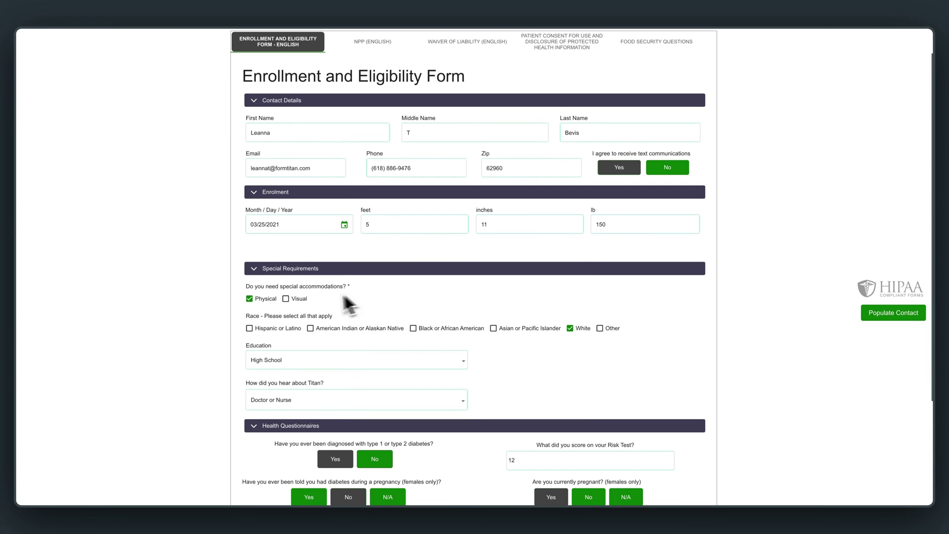
pyautogui.scroll(-2, 538, 339)
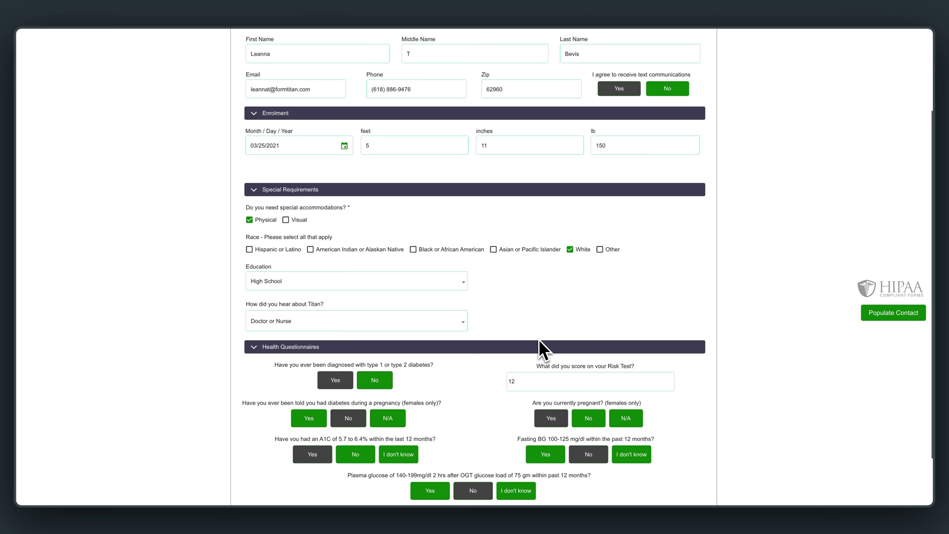
pyautogui.scroll(-1, 527, 340)
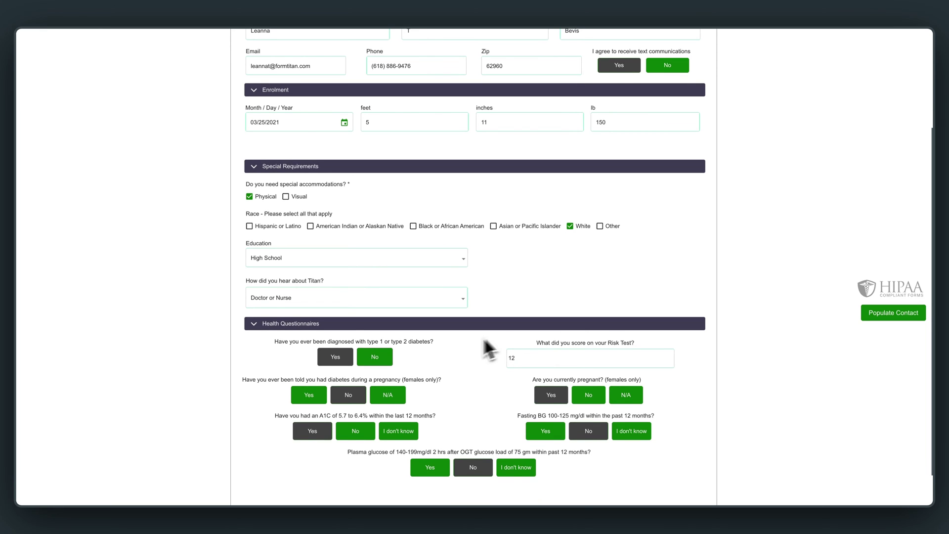
pyautogui.click(375, 357)
pyautogui.click(336, 358)
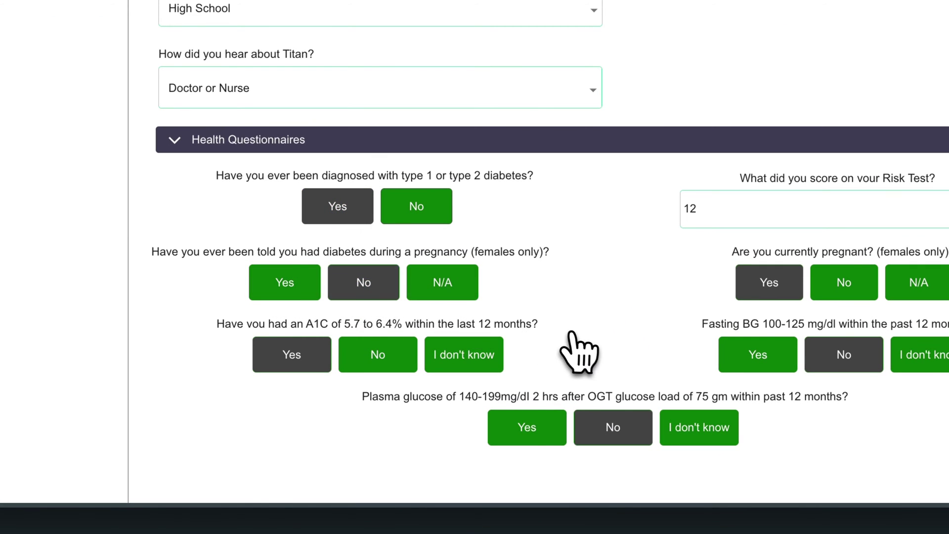
pyautogui.click(847, 288)
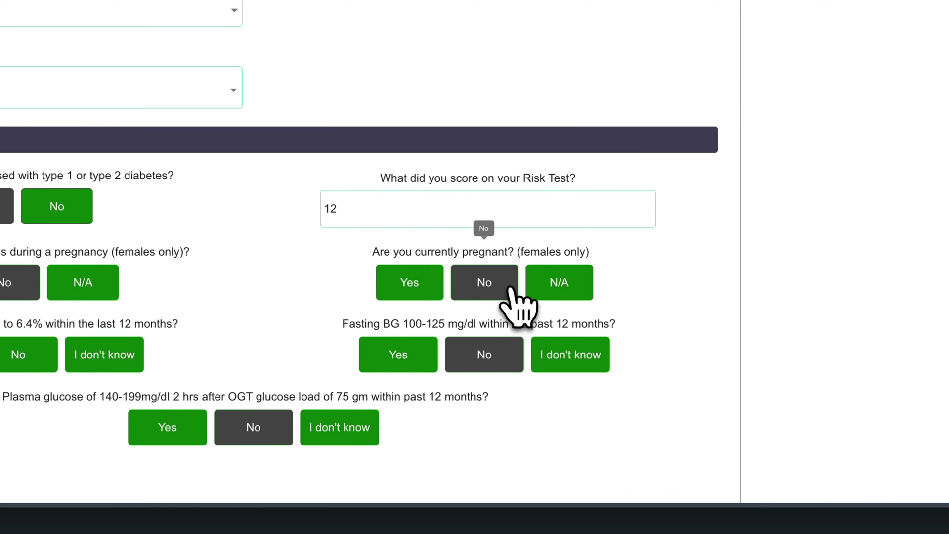
pyautogui.scroll(-1, 354, 278)
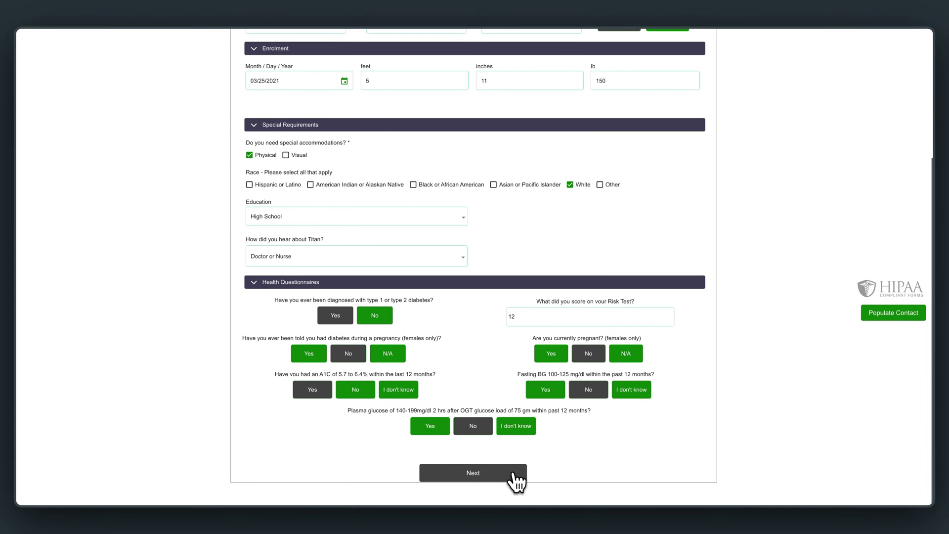
pyautogui.click(512, 474)
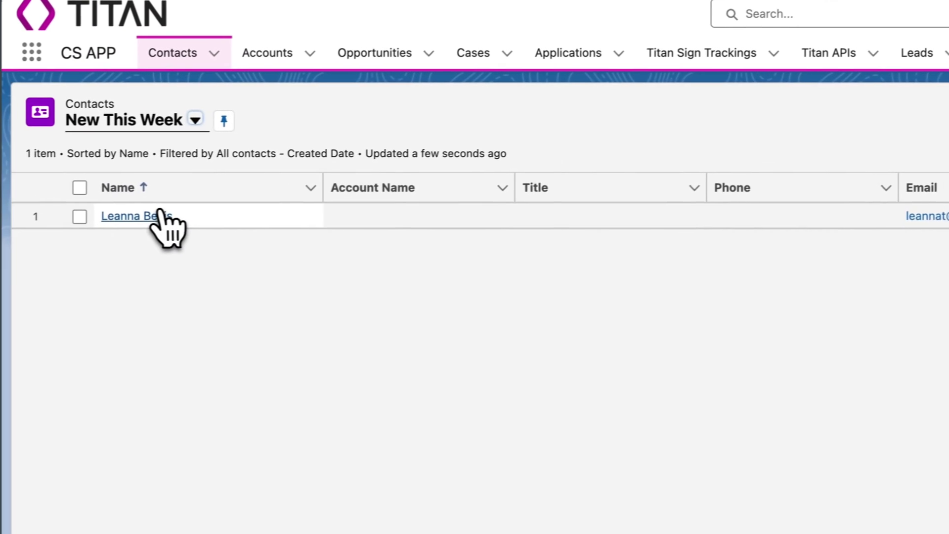
# Open the new contact's record and scroll to its Special Requirements and Health Questionnaires answers
pyautogui.click(157, 214)
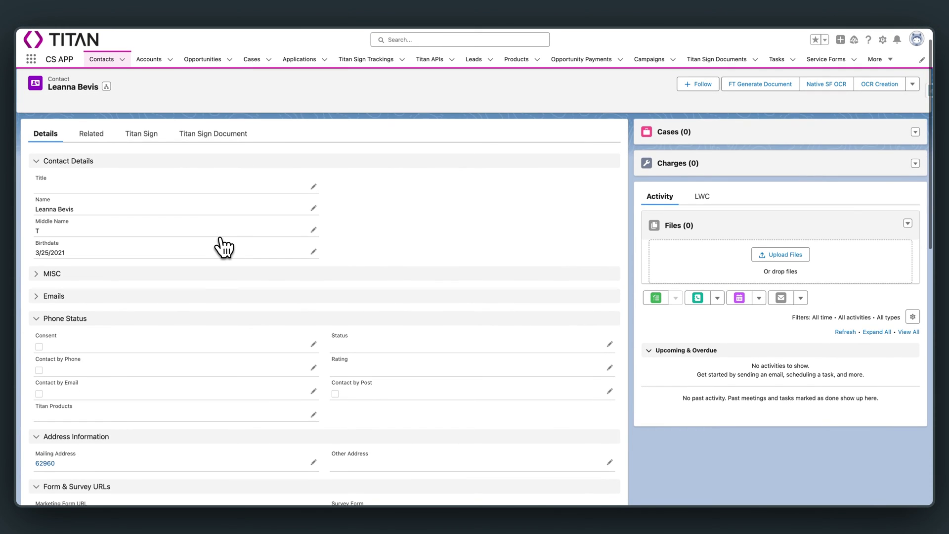
pyautogui.scroll(-3, 220, 245)
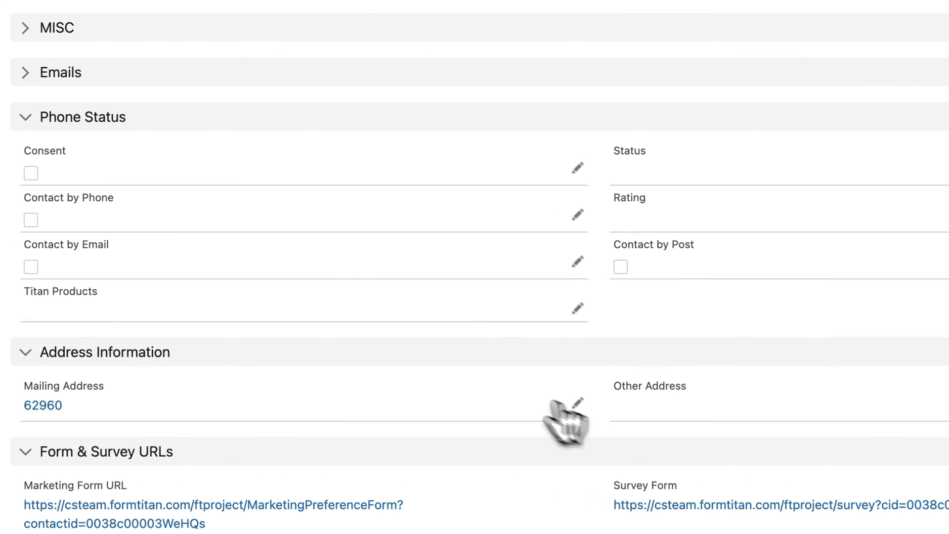
pyautogui.scroll(-2, 375, 368)
pyautogui.scroll(-9, 418, 315)
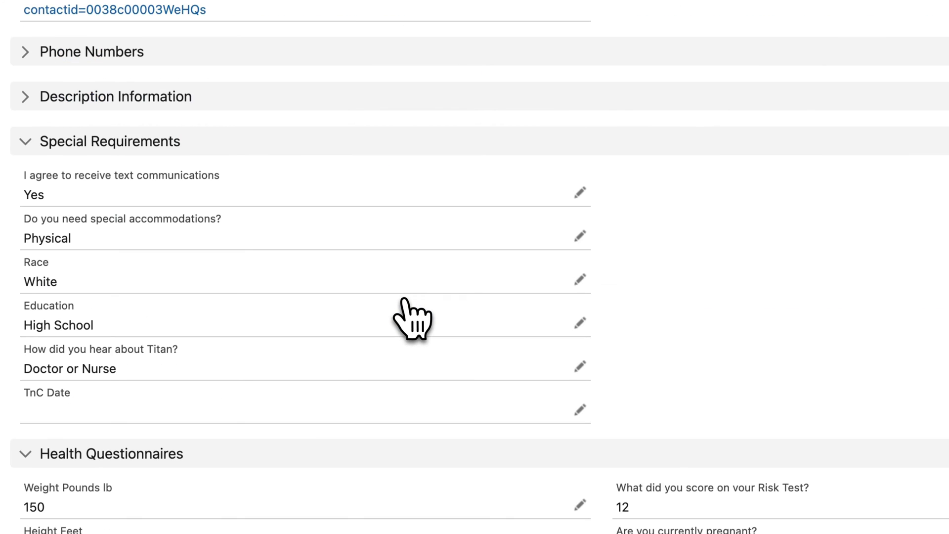
pyautogui.scroll(-3, 413, 318)
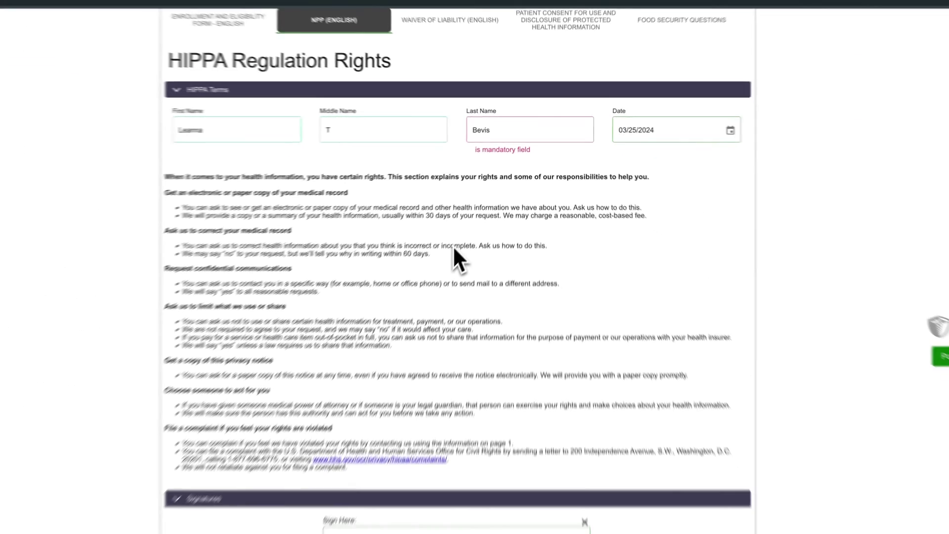
# Scroll down to the Signatures section of the HIPPA Regulation Rights page
pyautogui.scroll(-3, 399, 333)
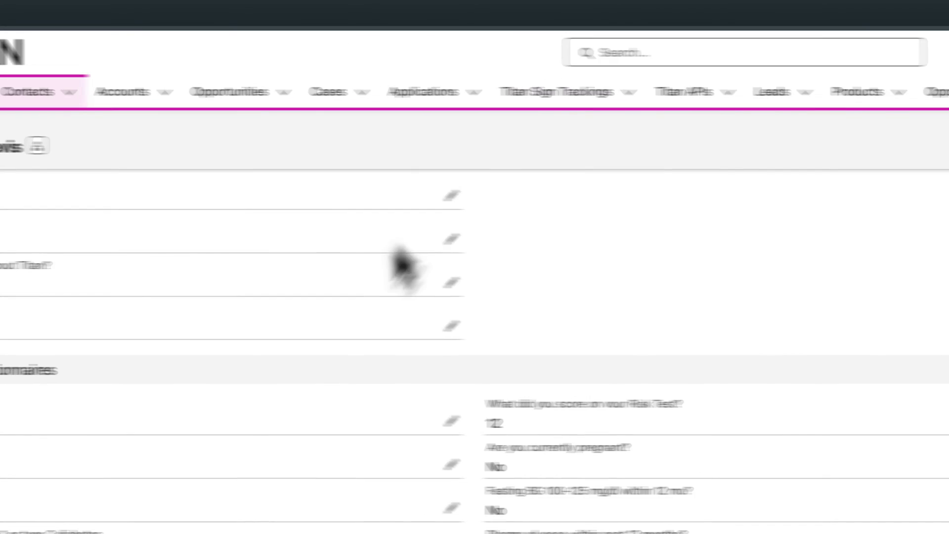
# Expand Description Information to show the signature image in the contact's Photo field
pyautogui.scroll(3, 403, 353)
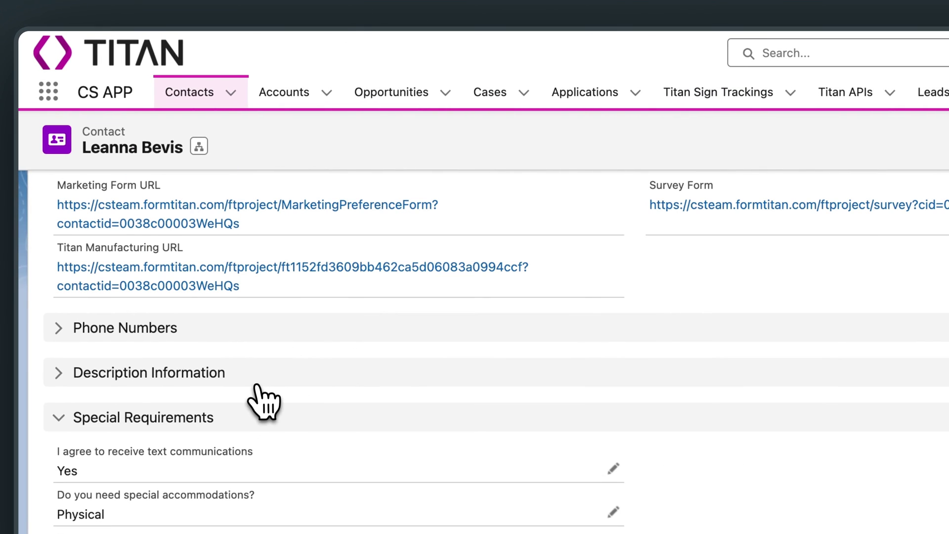
pyautogui.click(257, 379)
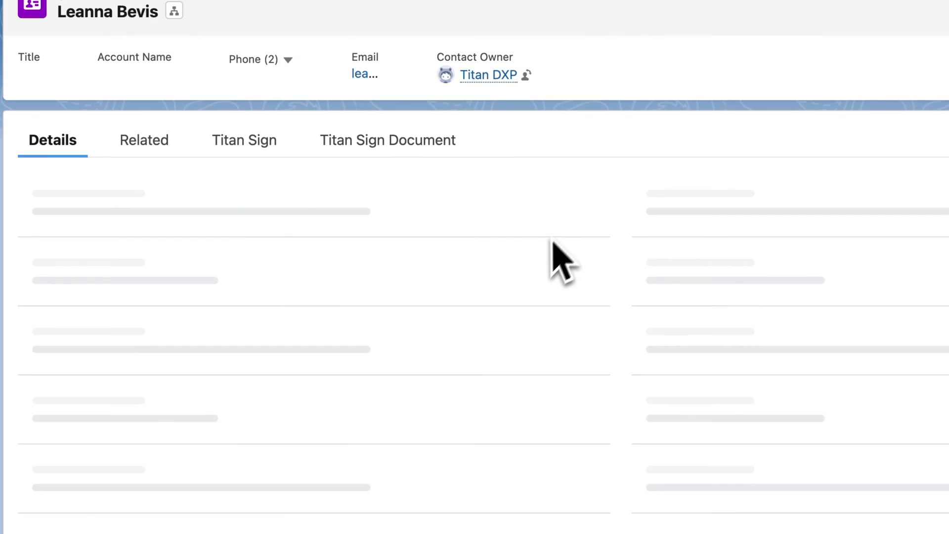
pyautogui.scroll(-5, 350, 398)
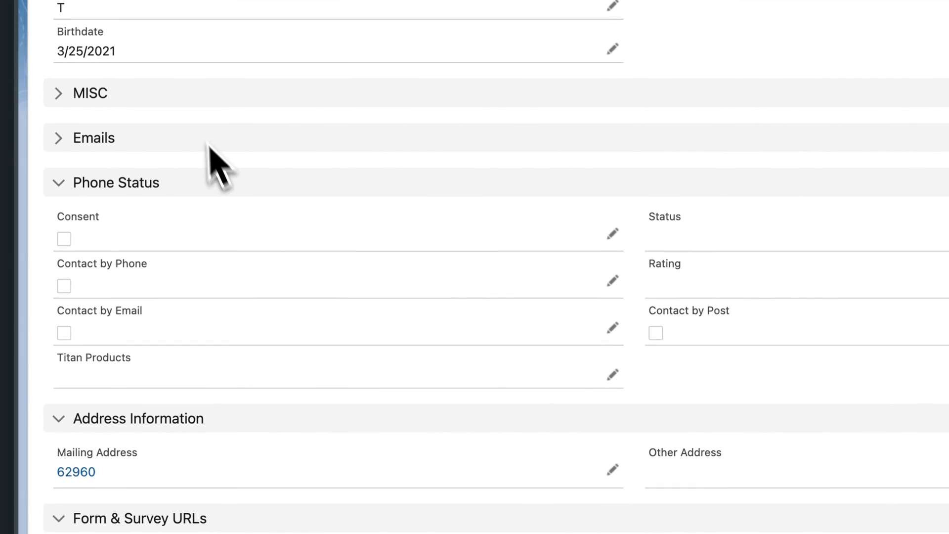
pyautogui.scroll(-15, 211, 148)
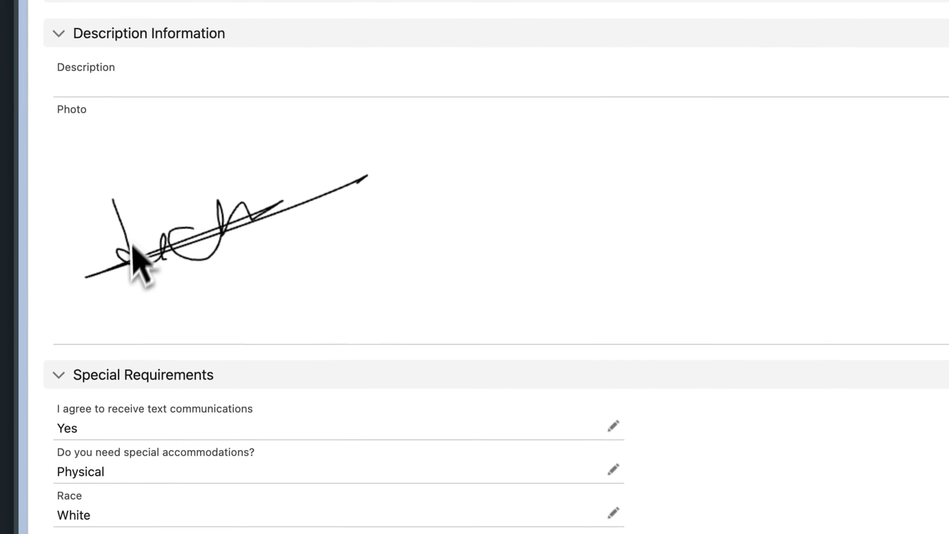
pyautogui.scroll(3, 395, 322)
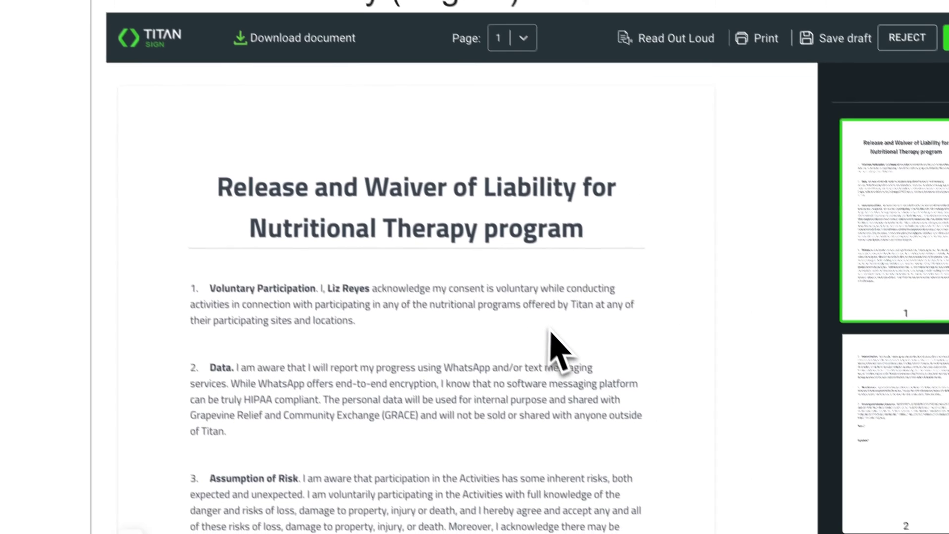
# Enter the signer's name, apply the first stored signature to the Waiver of Liability, and finish signing
pyautogui.scroll(-3, 420, 376)
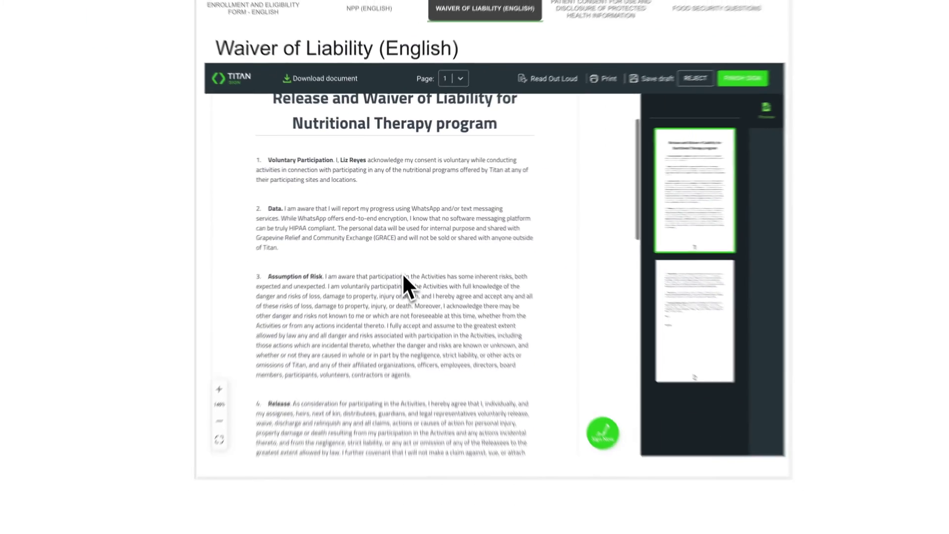
pyautogui.scroll(-10, 402, 272)
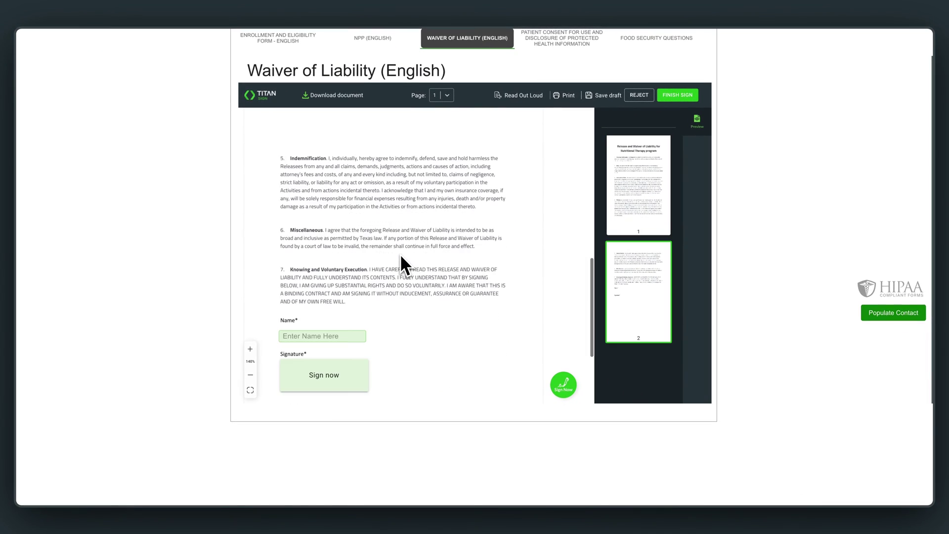
pyautogui.scroll(-2, 401, 257)
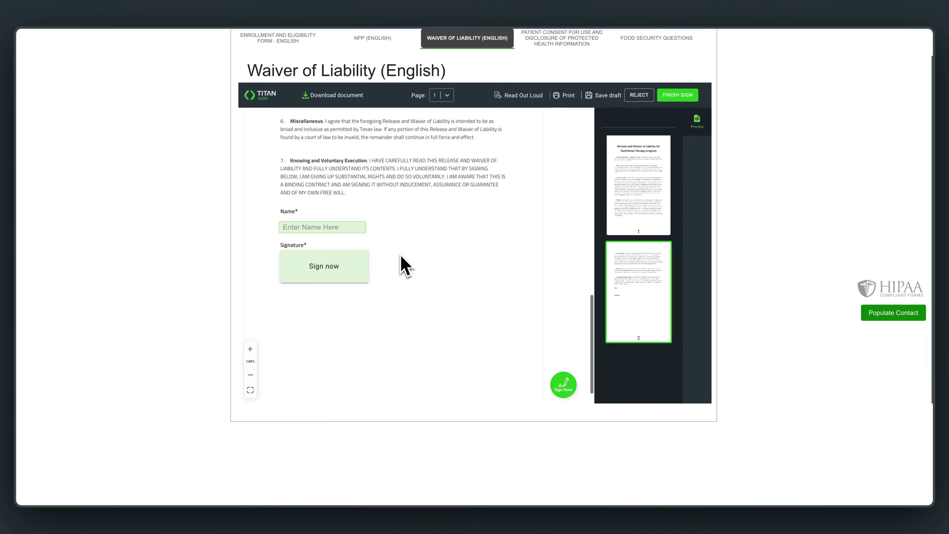
pyautogui.click(344, 231)
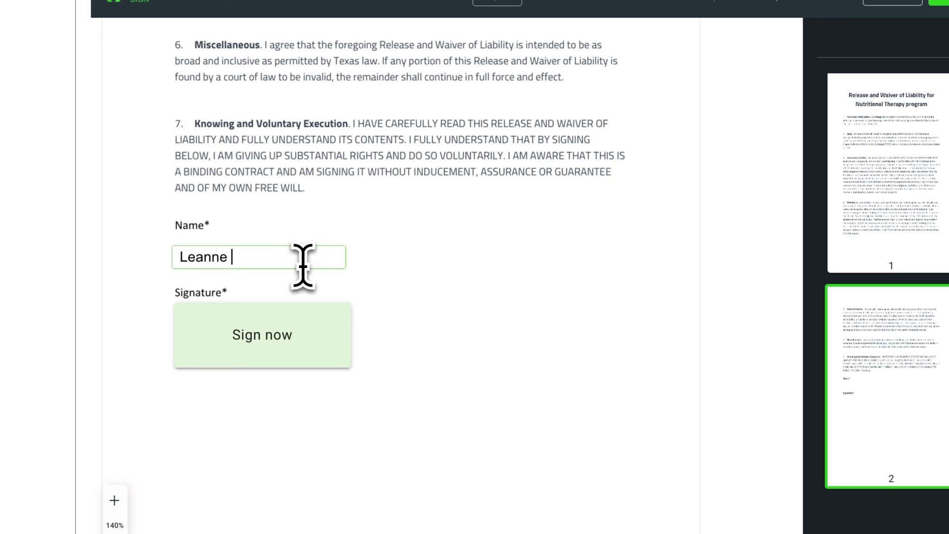
pyautogui.click(266, 349)
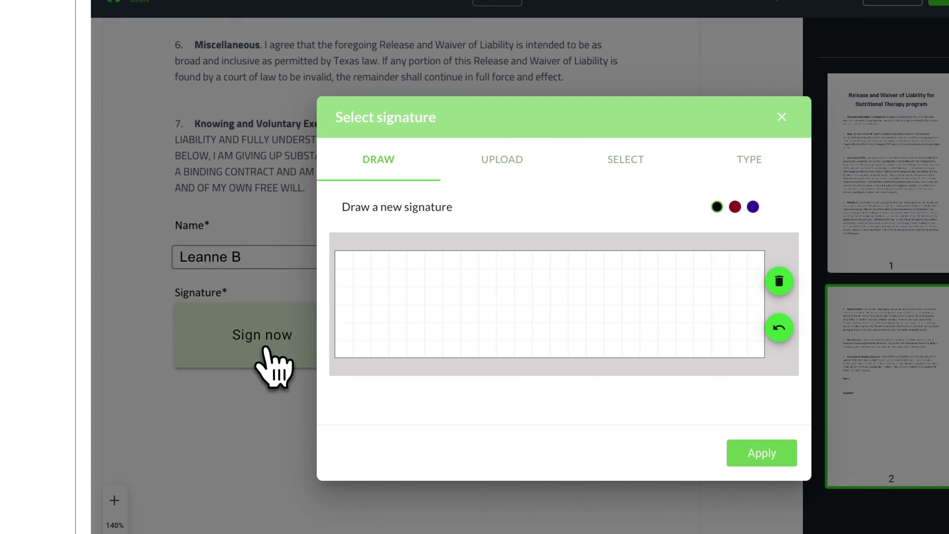
pyautogui.click(520, 156)
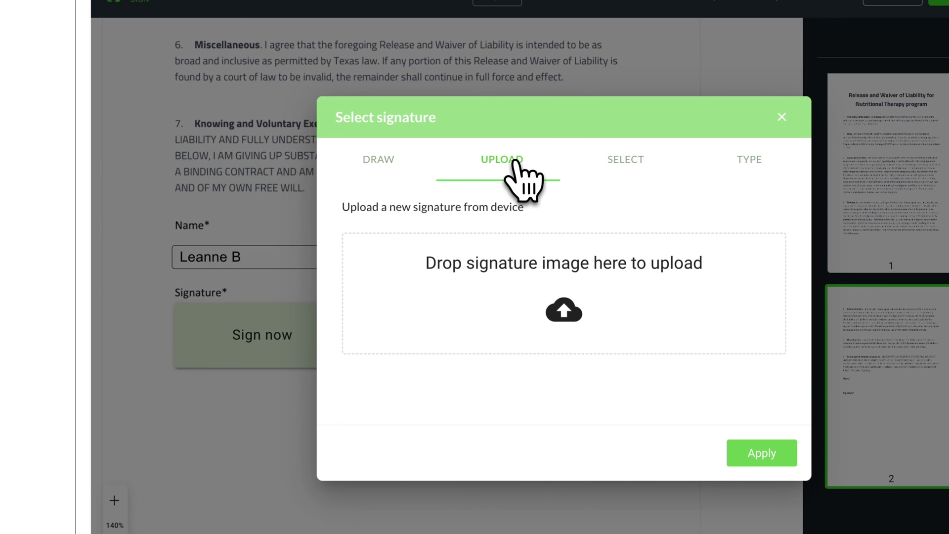
pyautogui.click(634, 154)
pyautogui.click(403, 268)
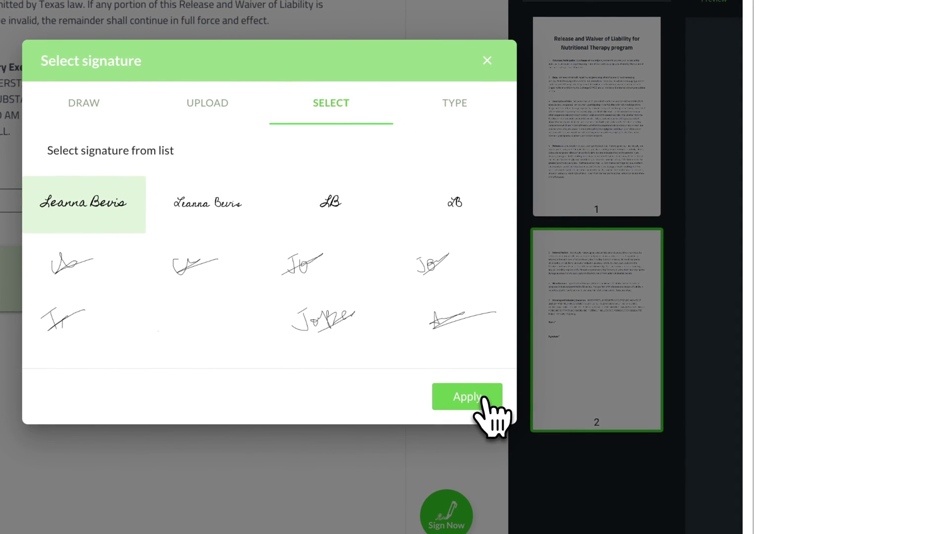
pyautogui.click(487, 402)
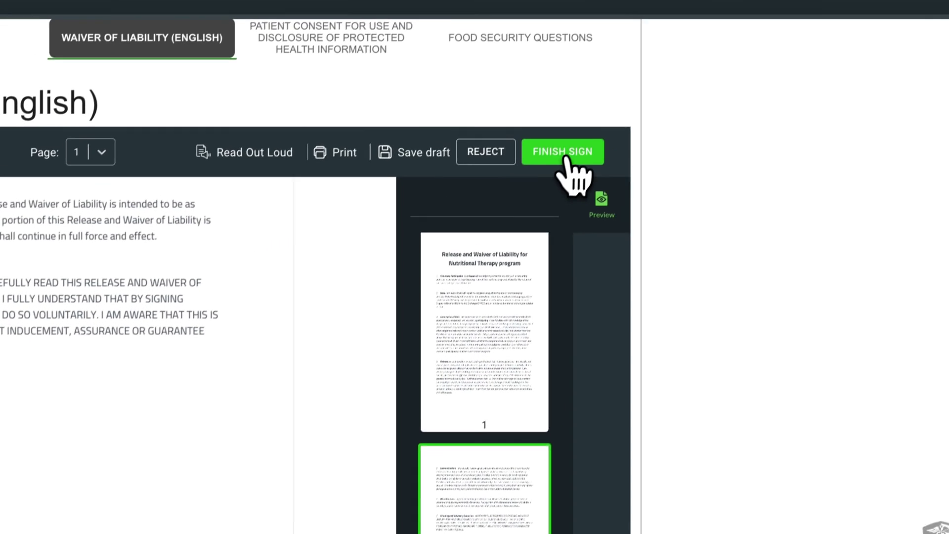
pyautogui.click(564, 164)
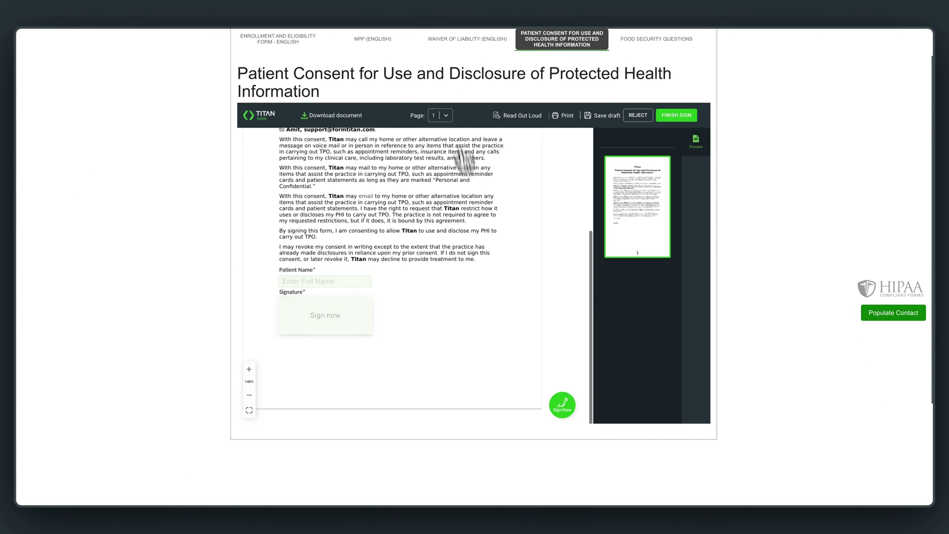
# Sign the Patient Consent with the patient's name and stored signature, answer Sometimes, and submit
pyautogui.write('Leanne B')
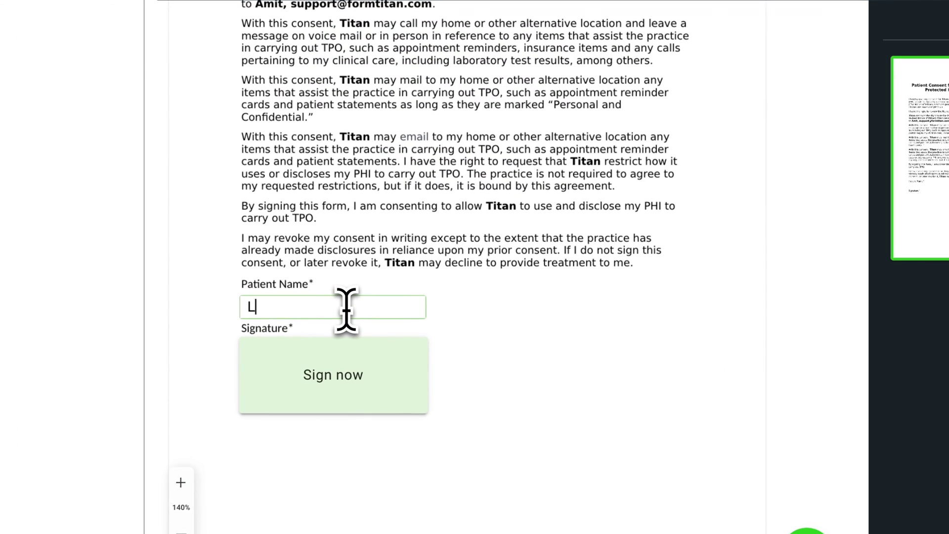
pyautogui.click(261, 396)
pyautogui.click(699, 141)
pyautogui.click(472, 237)
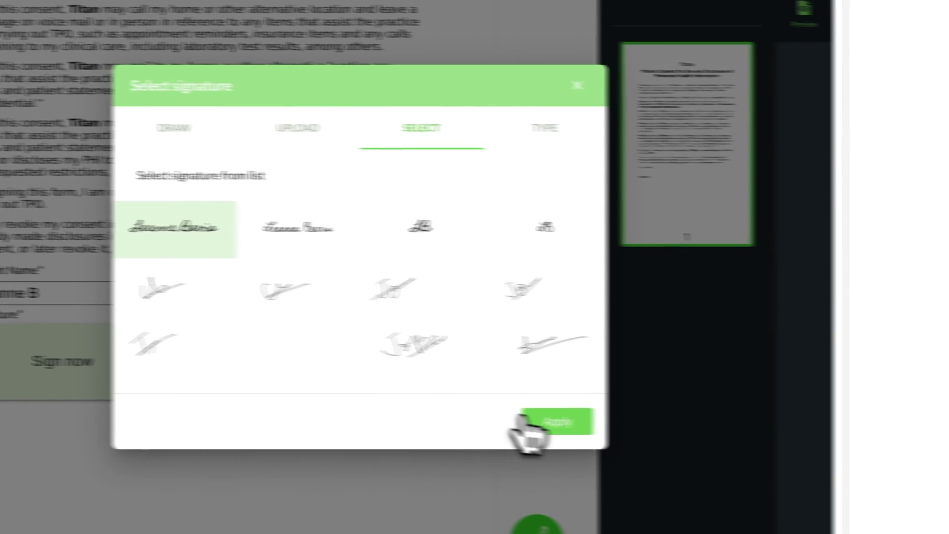
pyautogui.click(529, 430)
pyautogui.click(613, 156)
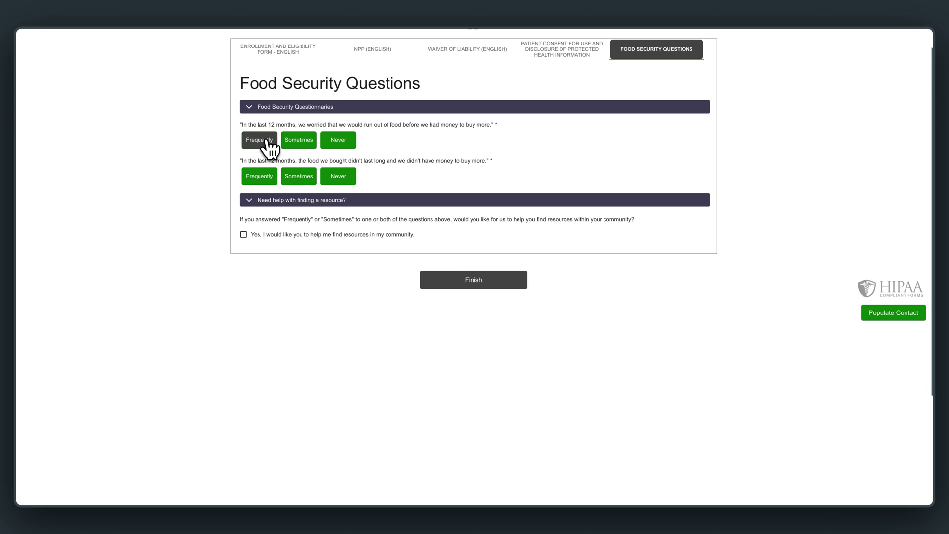
pyautogui.click(299, 176)
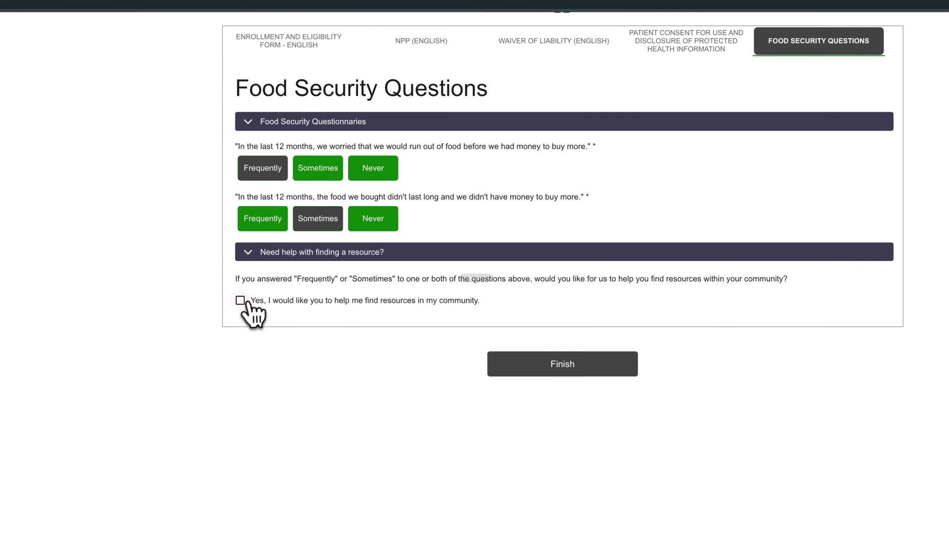
pyautogui.click(576, 367)
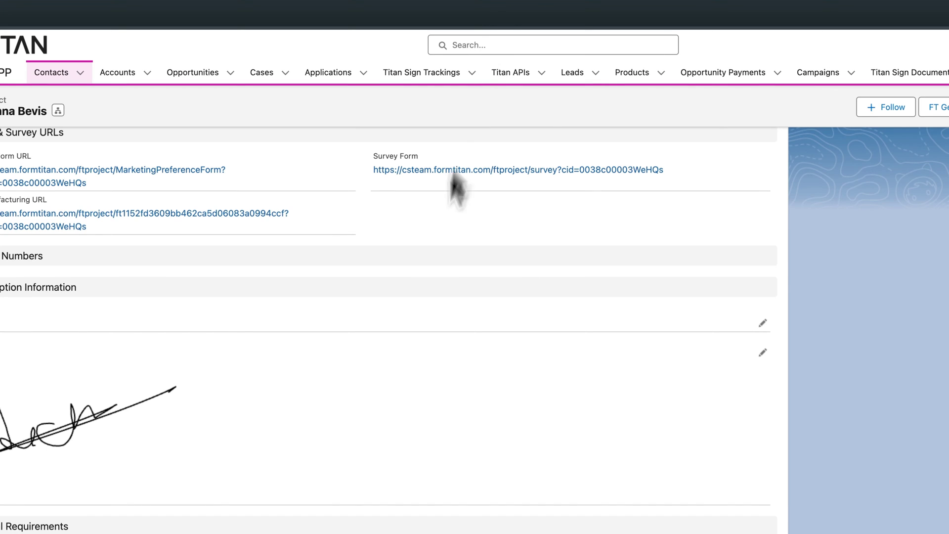
# Preview the Patient Consent, Titan Doc Sign Tracking Log and Waiver of Liability PDFs in the contact's Files
pyautogui.scroll(-4, 445, 237)
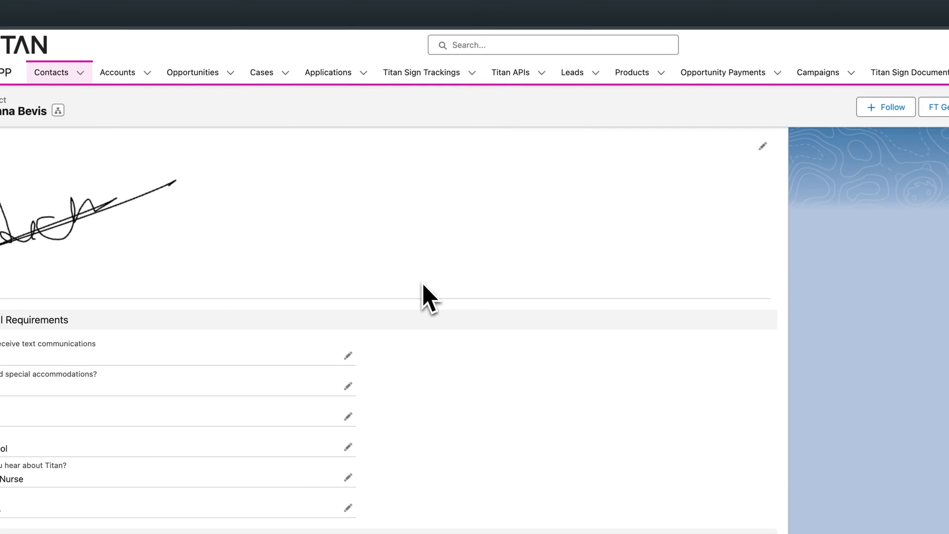
pyautogui.scroll(5, 779, 396)
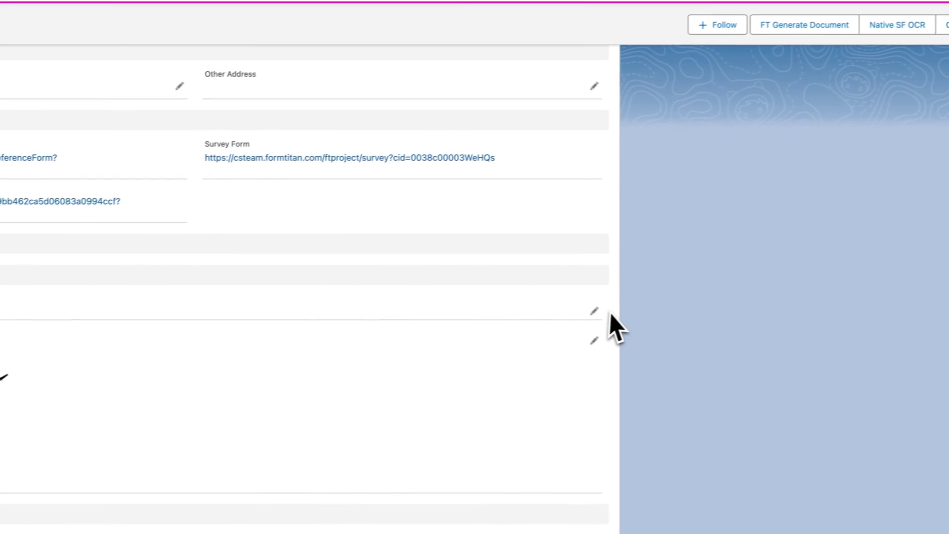
pyautogui.scroll(8, 614, 327)
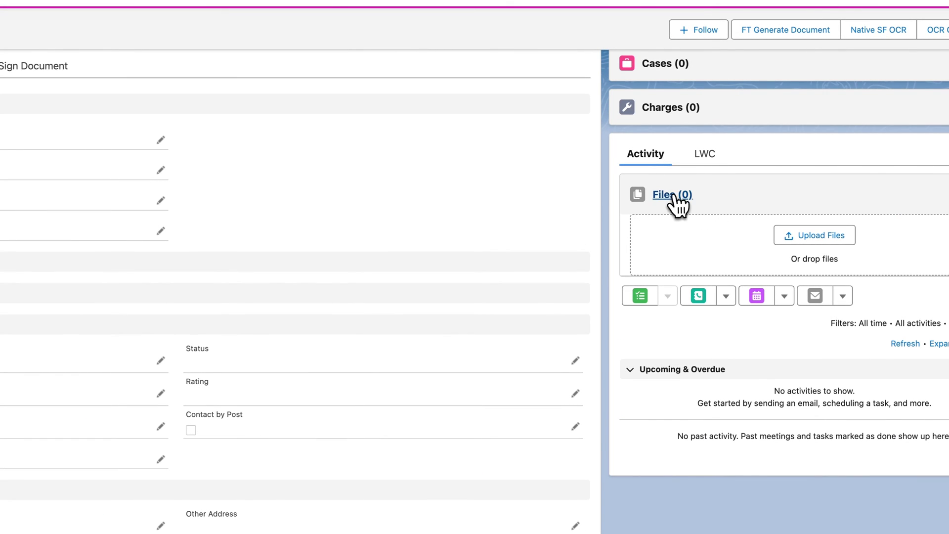
pyautogui.click(673, 195)
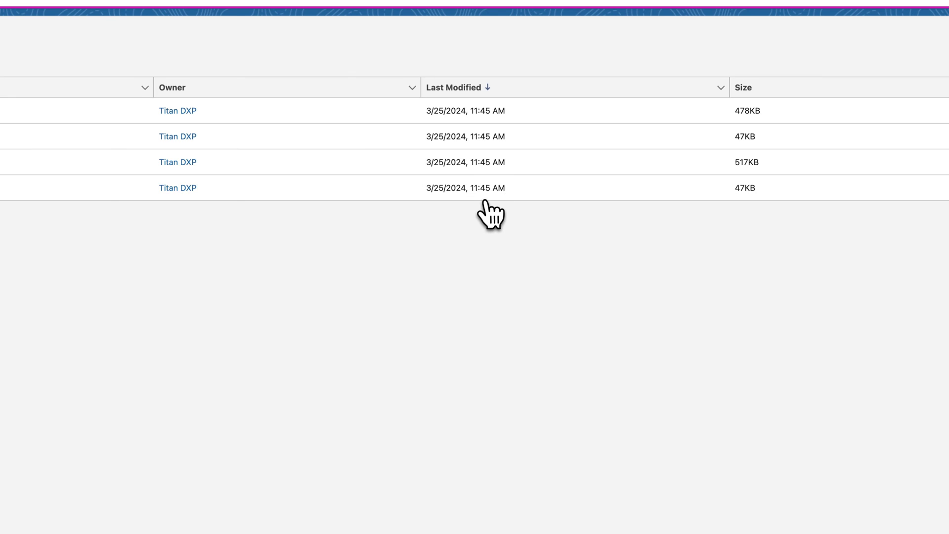
pyautogui.click(117, 169)
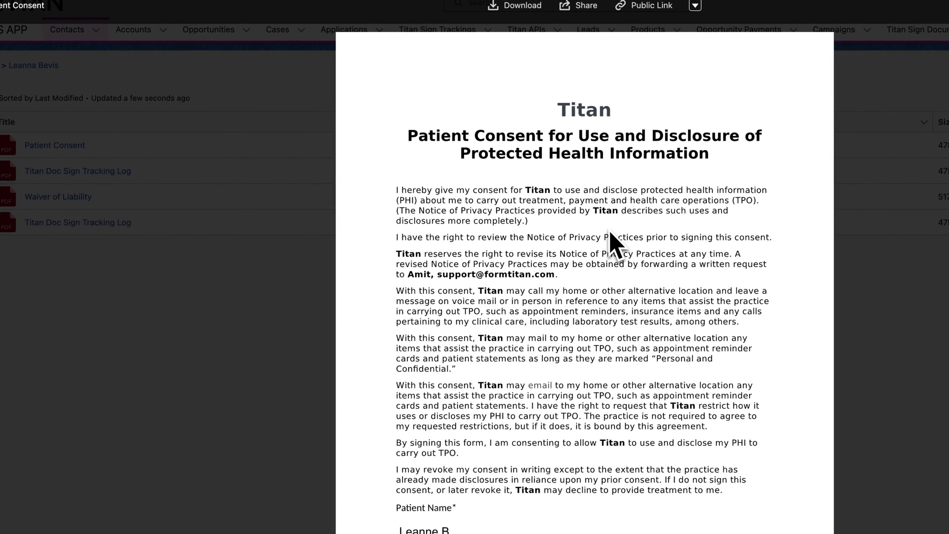
pyautogui.click(220, 280)
pyautogui.click(111, 173)
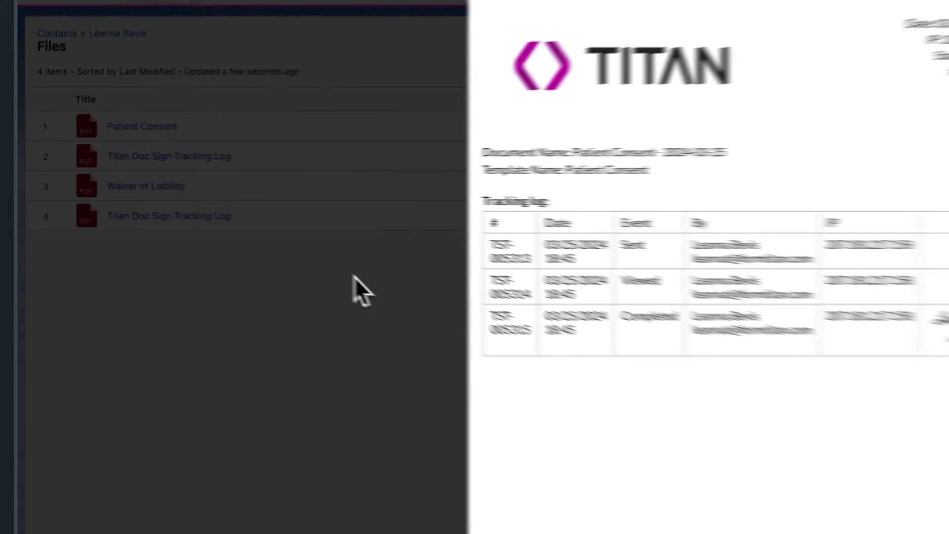
pyautogui.click(159, 209)
pyautogui.click(246, 193)
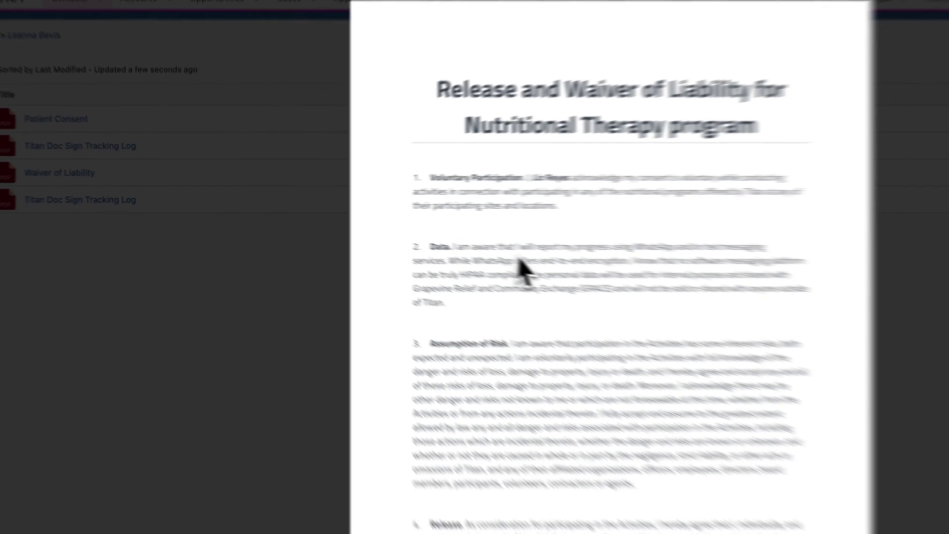
pyautogui.scroll(-10, 816, 309)
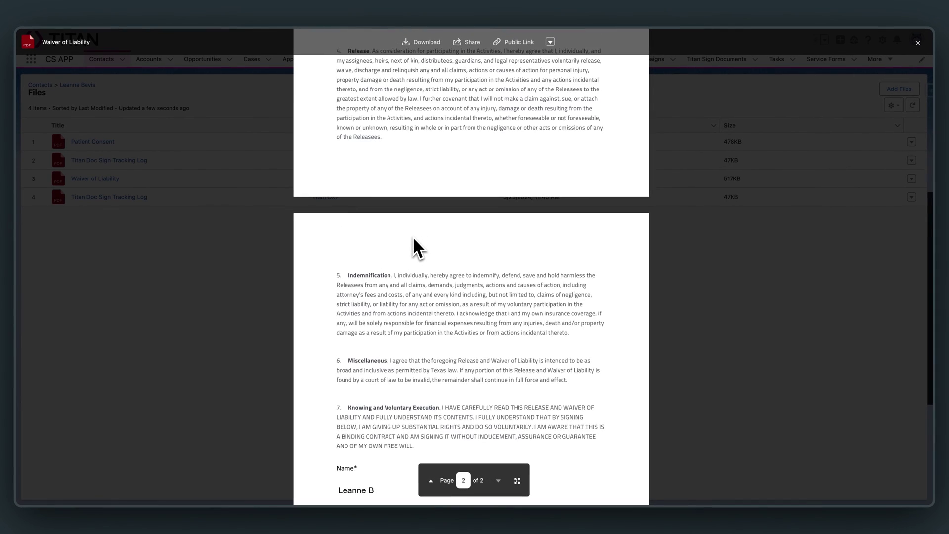
pyautogui.scroll(-3, 413, 236)
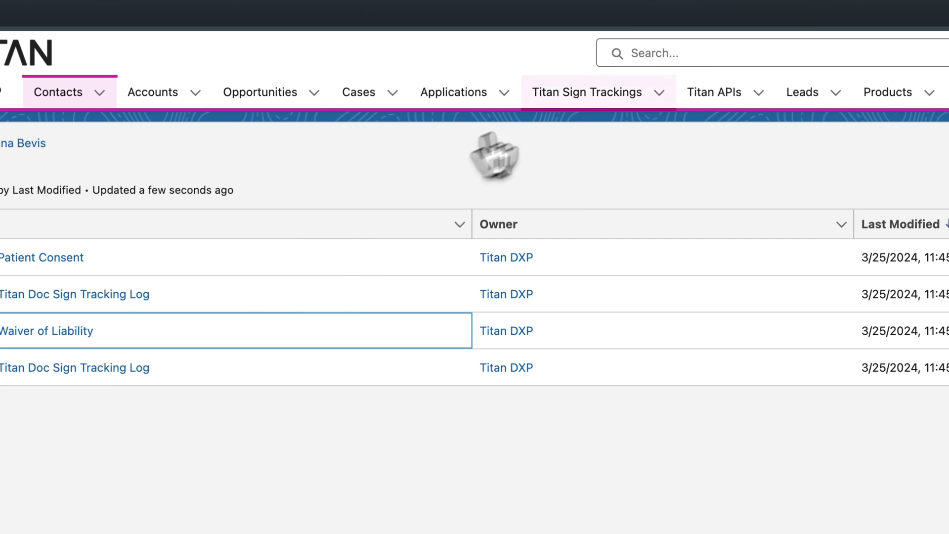
# Show the Titan Sign Trackings list with six Sent, Viewed and Completed records
pyautogui.click(587, 95)
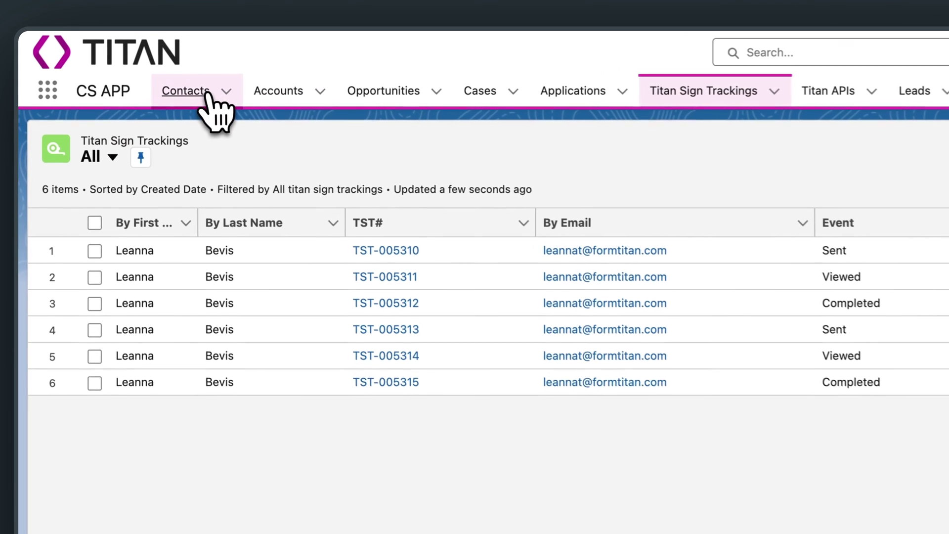
# Open the new contact from Contacts and scroll down to its Food Security Questions answers
pyautogui.click(111, 60)
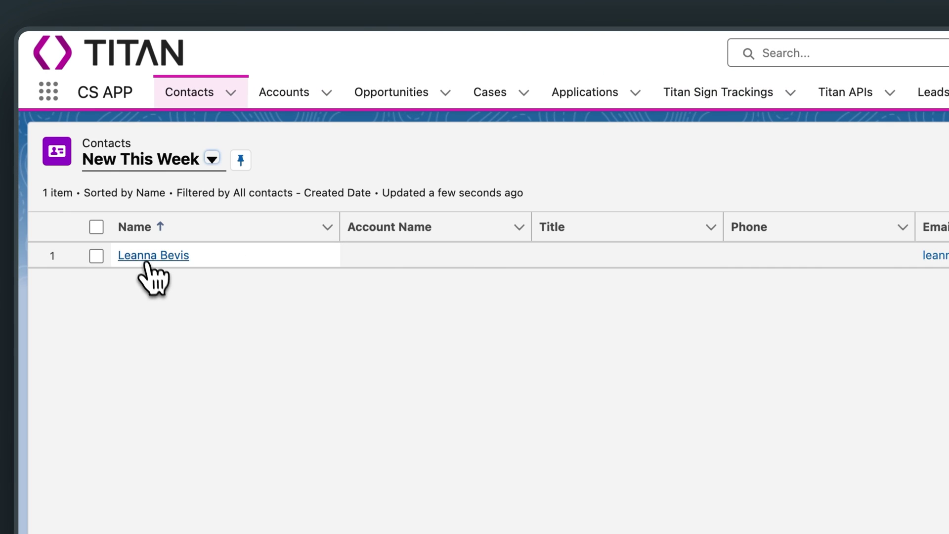
pyautogui.click(148, 258)
pyautogui.scroll(-10, 286, 403)
pyautogui.scroll(-15, 301, 445)
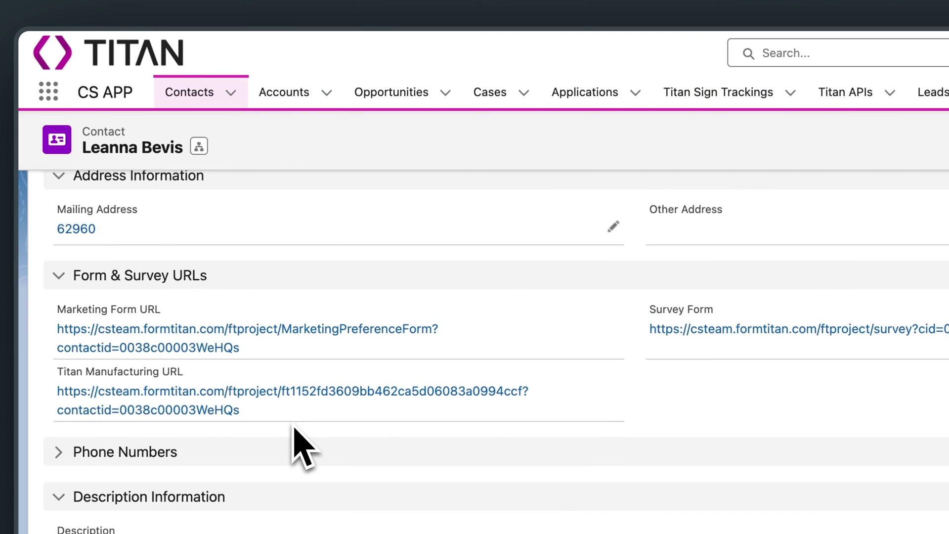